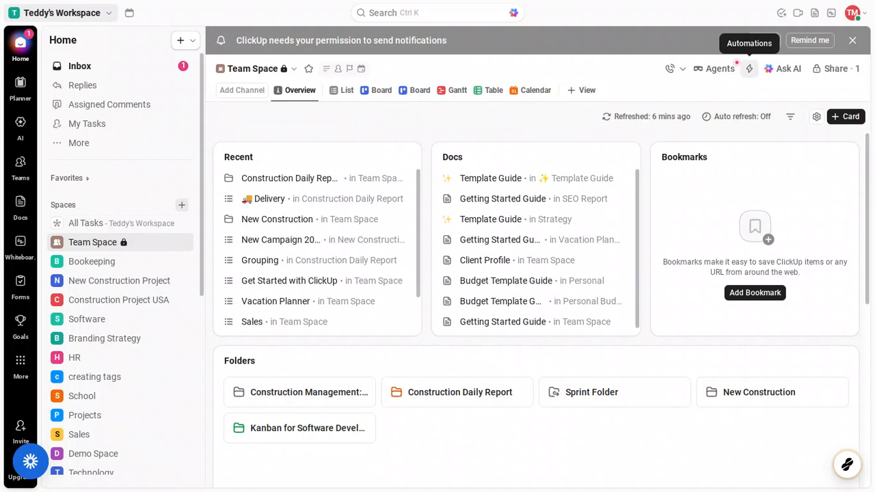
Step: Open the automation builder for a new automation in Team Space
{"action": "left_click", "coordinate": [750, 77]}
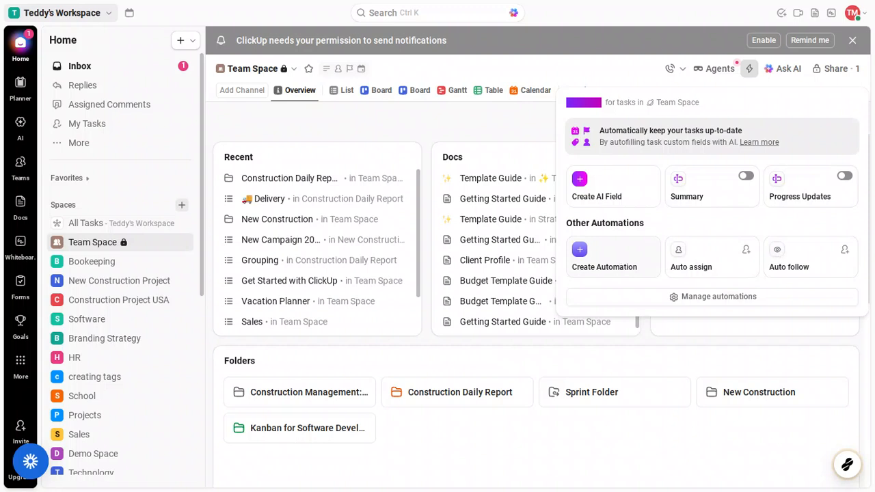
{"action": "left_click", "coordinate": [624, 266]}
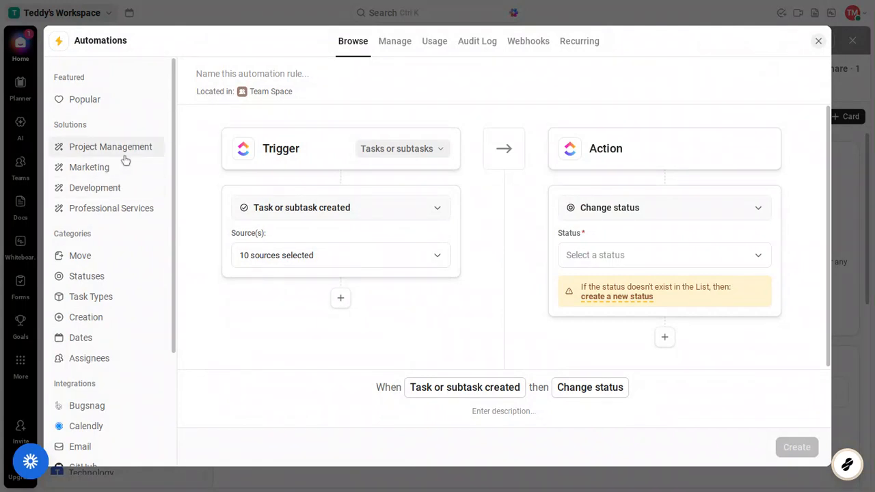
Step: Look through the automation categories and integrations, and examine the Project Management, Marketing, Development and Popular templates
{"action": "scroll", "coordinate": [125, 160], "scroll_direction": "down", "scroll_amount": 2}
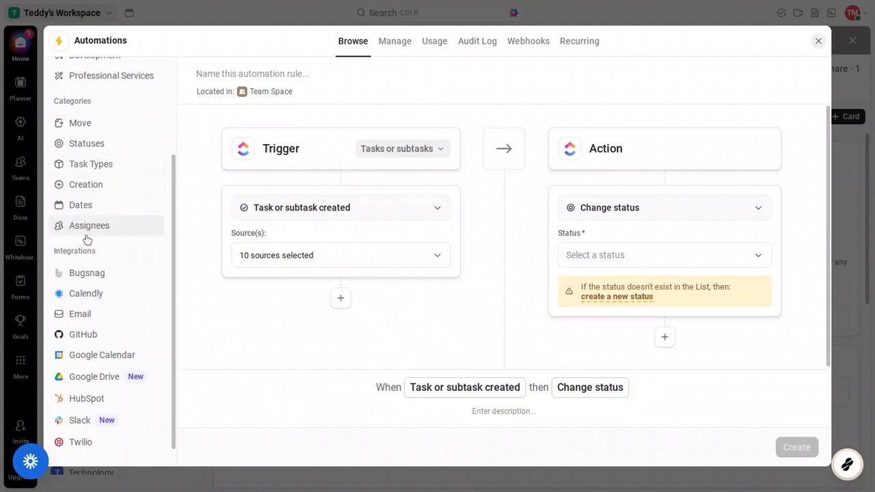
{"action": "scroll", "coordinate": [88, 234], "scroll_direction": "down", "scroll_amount": 1}
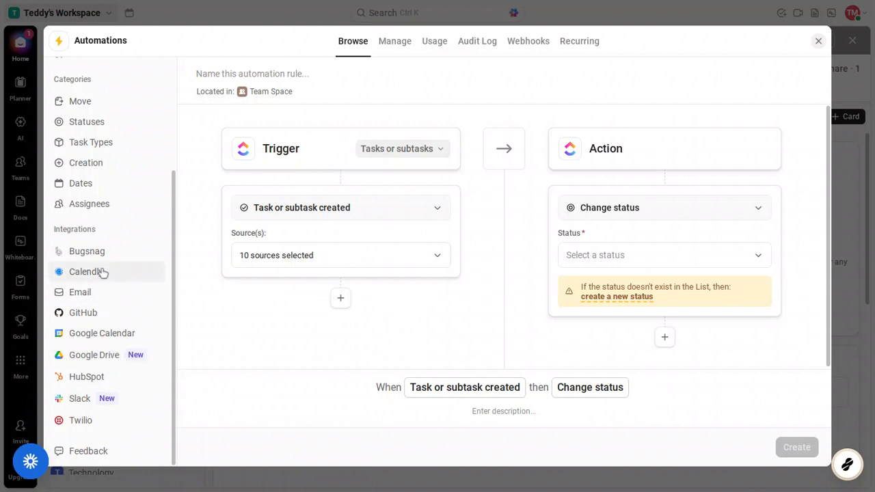
{"action": "scroll", "coordinate": [103, 272], "scroll_direction": "up", "scroll_amount": 4}
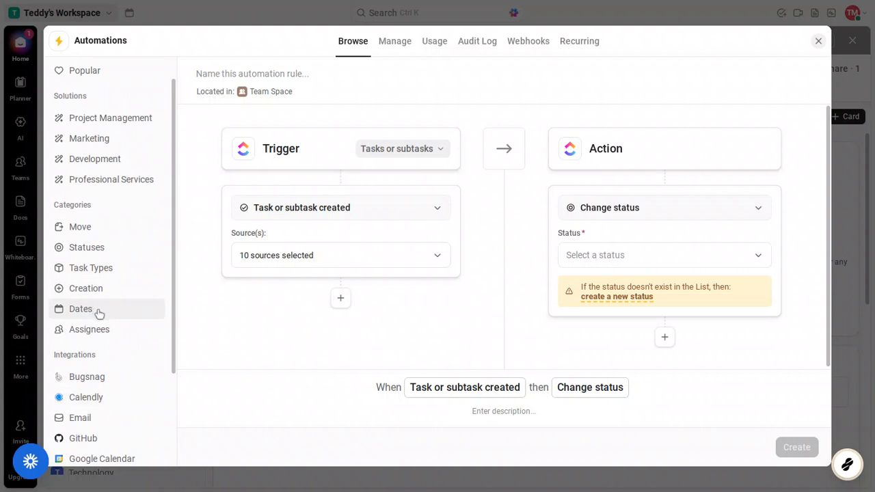
{"action": "scroll", "coordinate": [99, 314], "scroll_direction": "up", "scroll_amount": 1}
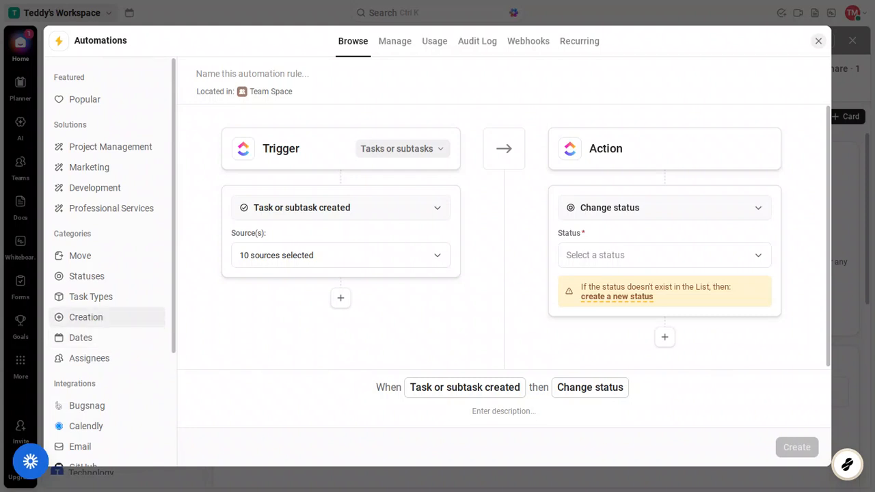
{"action": "left_click", "coordinate": [106, 147]}
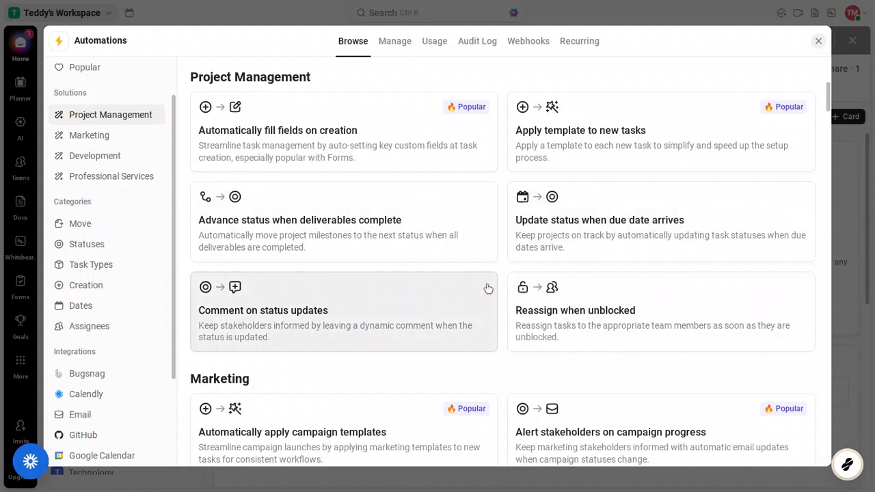
{"action": "scroll", "coordinate": [488, 289], "scroll_direction": "down", "scroll_amount": 5}
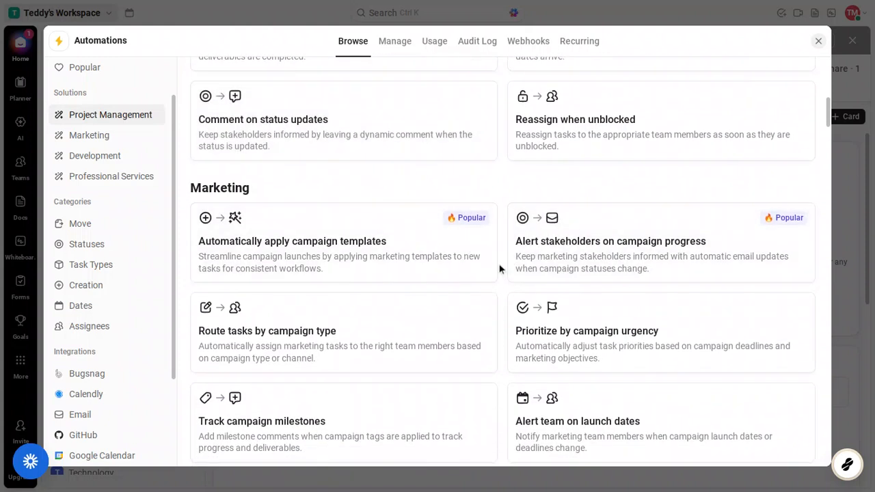
{"action": "scroll", "coordinate": [499, 268], "scroll_direction": "down", "scroll_amount": 3}
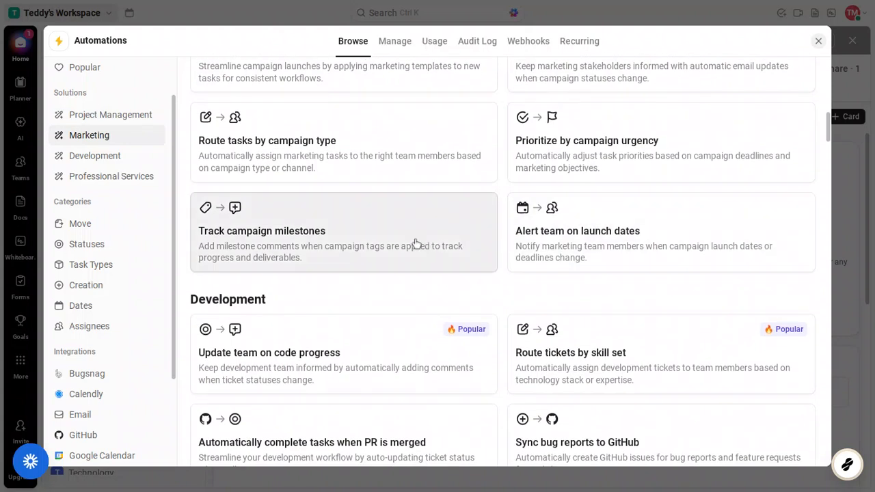
{"action": "scroll", "coordinate": [416, 243], "scroll_direction": "down", "scroll_amount": 2}
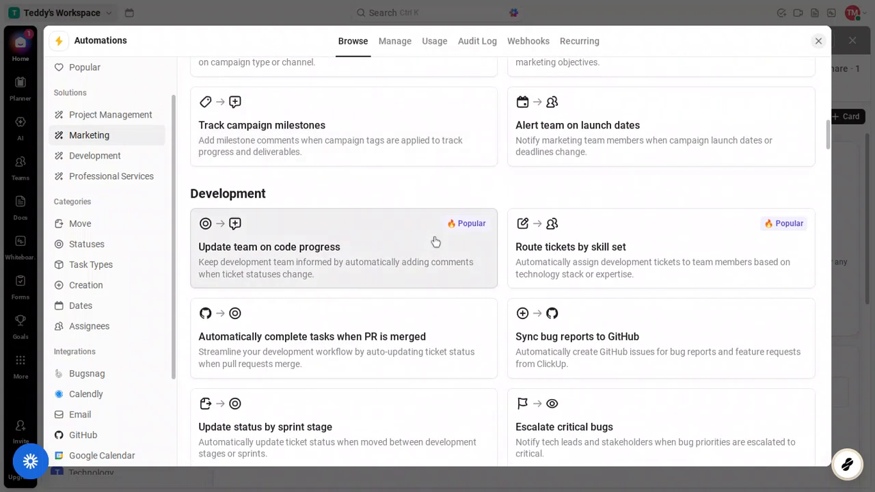
{"action": "scroll", "coordinate": [435, 240], "scroll_direction": "up", "scroll_amount": 15}
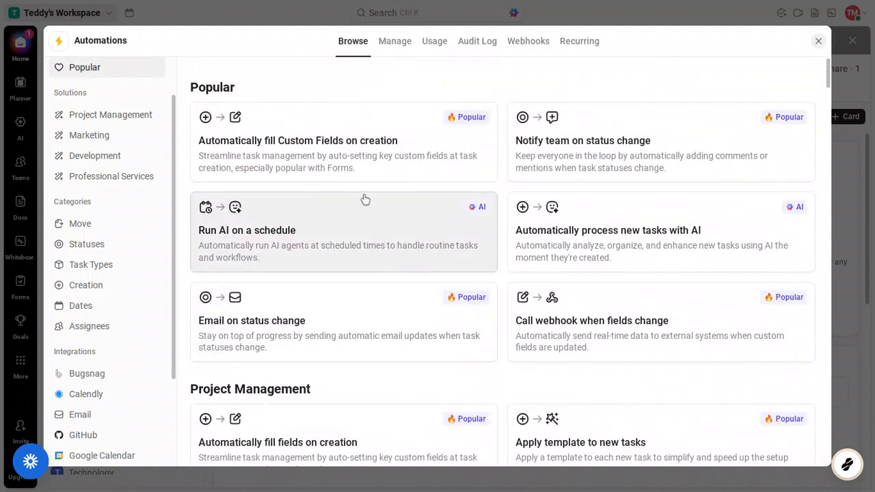
Step: Use the "Automatically fill Custom Fields on creation" template and add a trigger condition that Priority is equal to High
{"action": "left_click", "coordinate": [413, 154]}
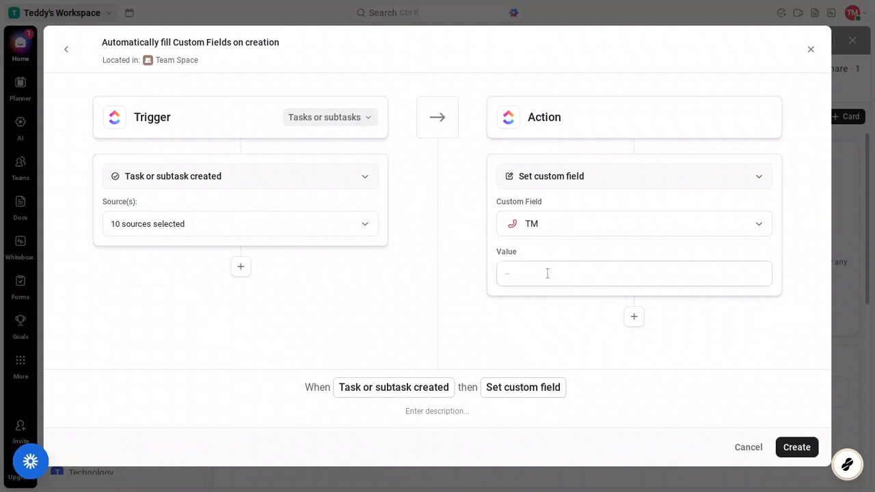
{"action": "left_click", "coordinate": [242, 266]}
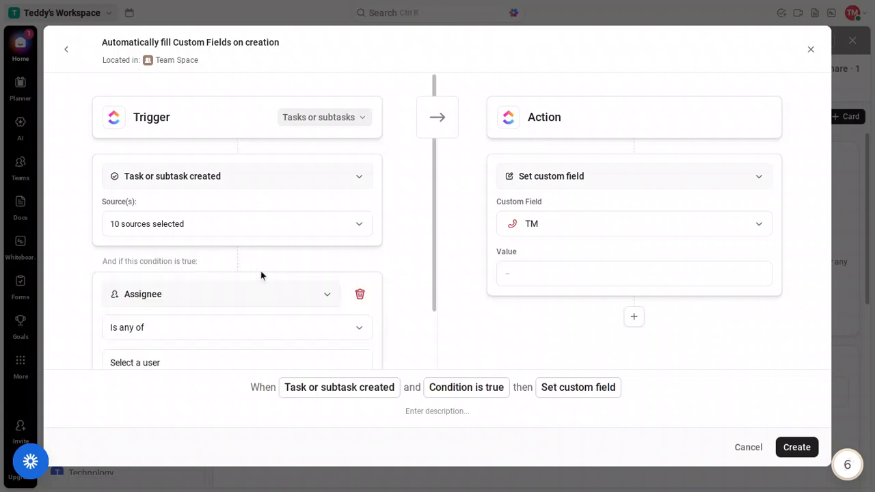
{"action": "scroll", "coordinate": [254, 275], "scroll_direction": "down", "scroll_amount": 2}
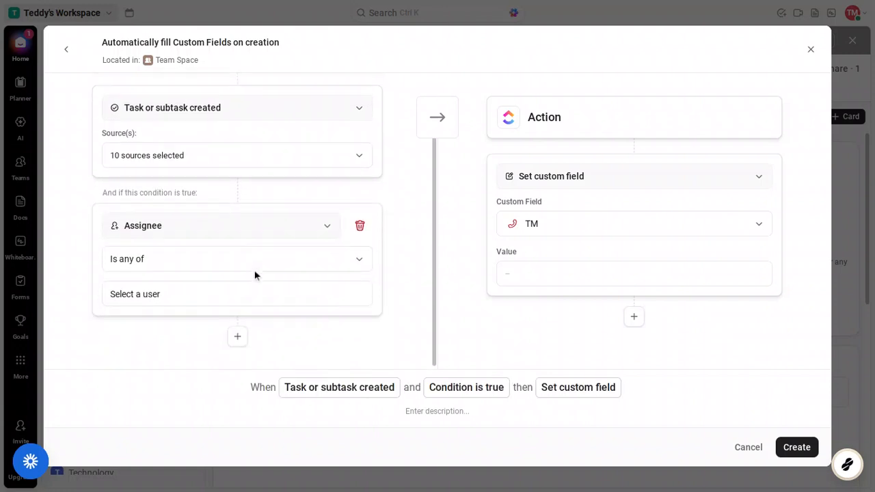
{"action": "left_click", "coordinate": [304, 229]}
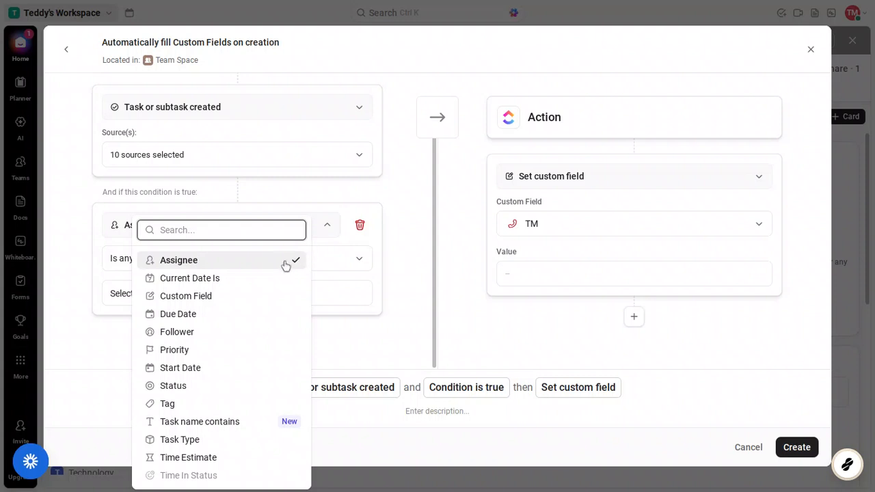
{"action": "left_click", "coordinate": [205, 352]}
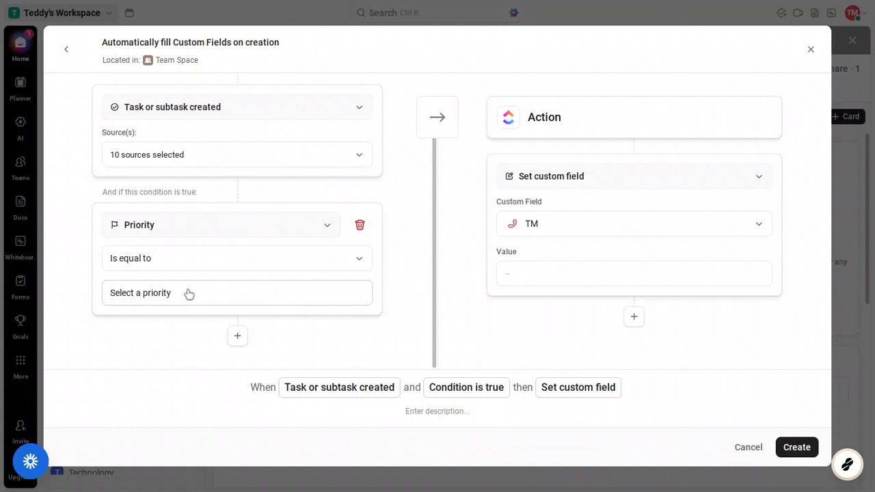
{"action": "left_click", "coordinate": [189, 294]}
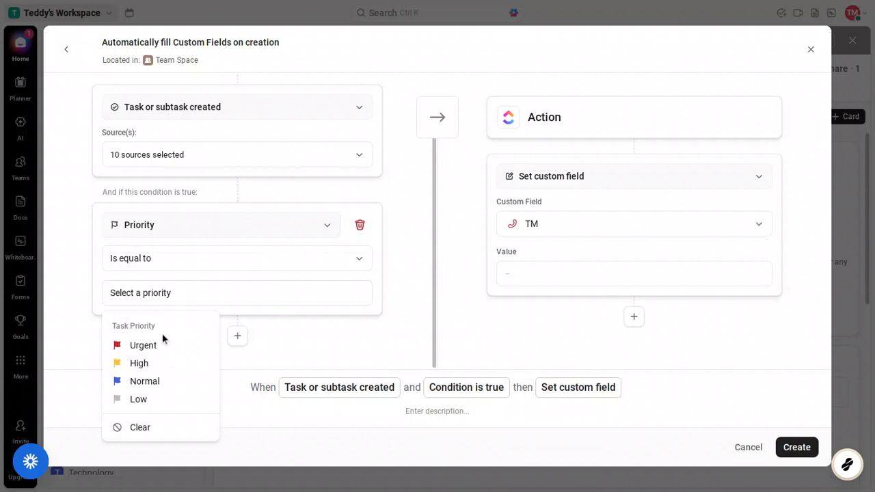
{"action": "left_click", "coordinate": [139, 363]}
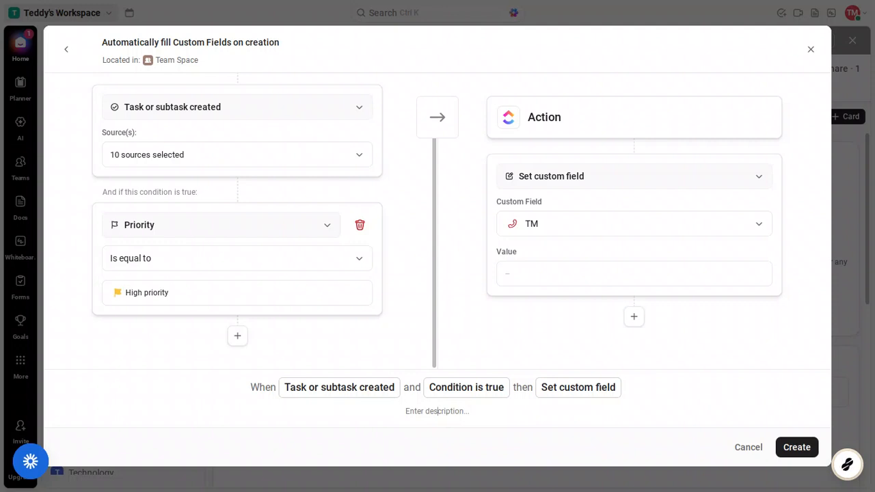
Step: Describe the automation as "project management automation" and create it
{"action": "type", "text": "pro"}
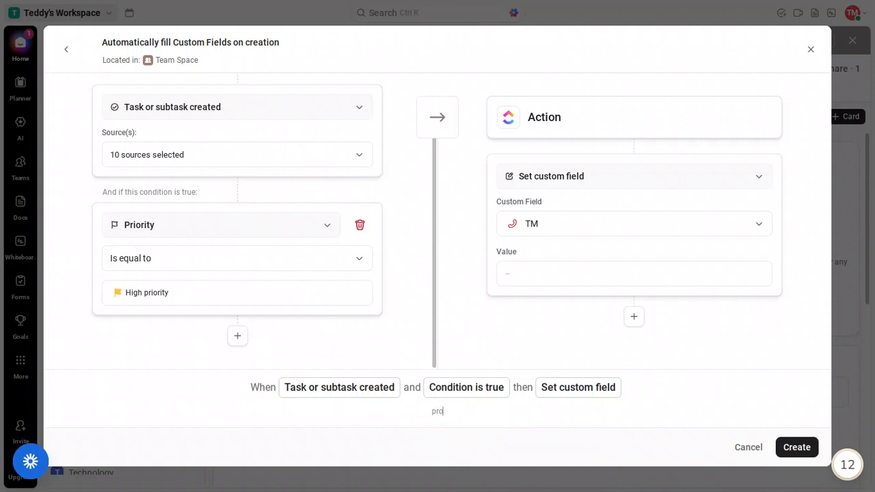
{"action": "type", "text": "ject manag"}
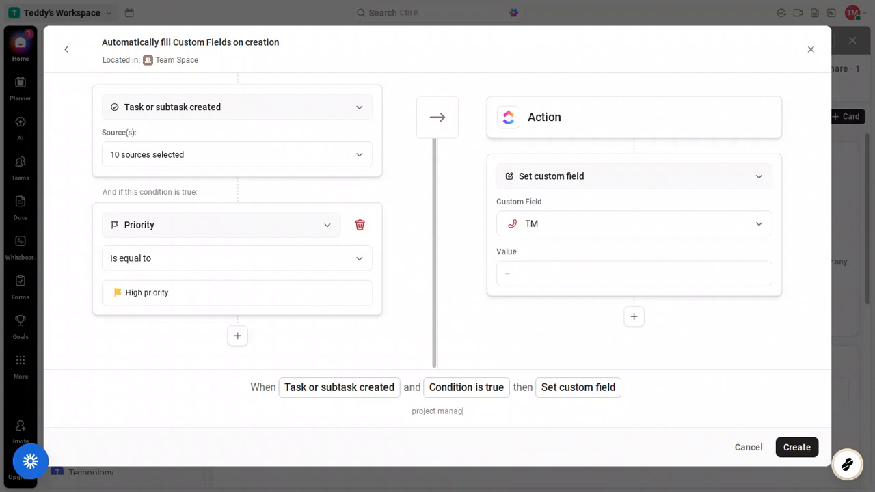
{"action": "type", "text": "ement autom"}
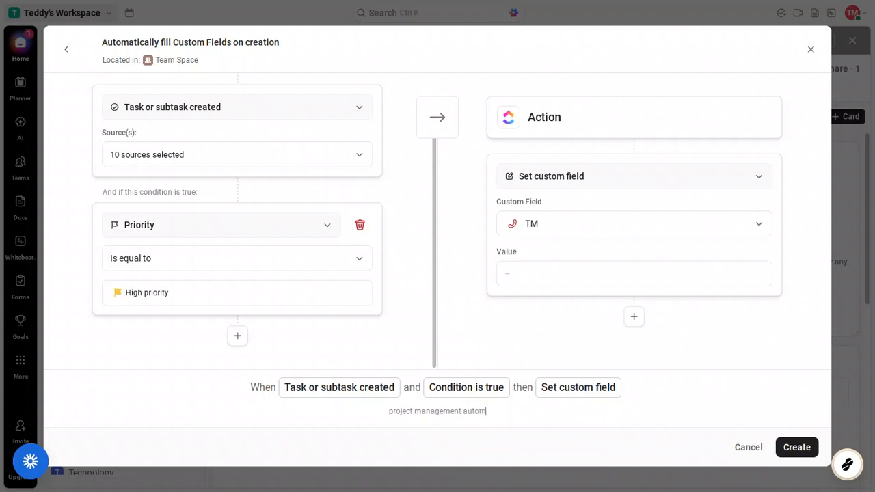
{"action": "type", "text": "ation"}
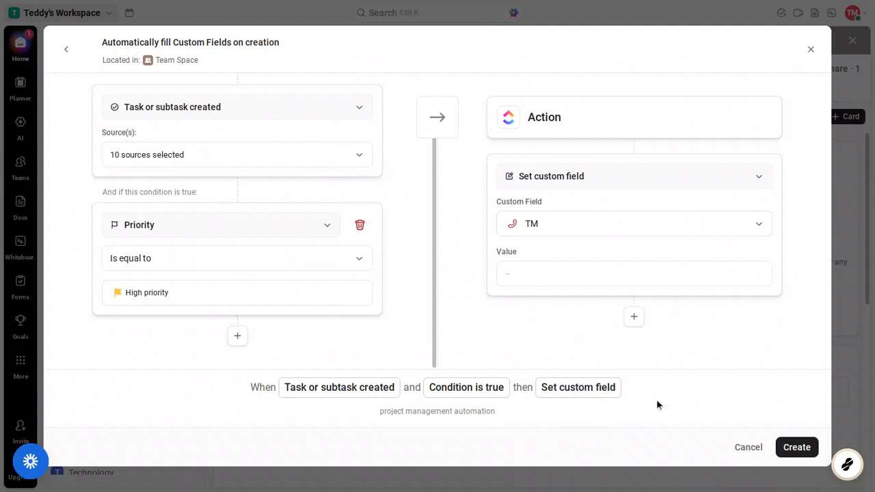
{"action": "left_click", "coordinate": [797, 448]}
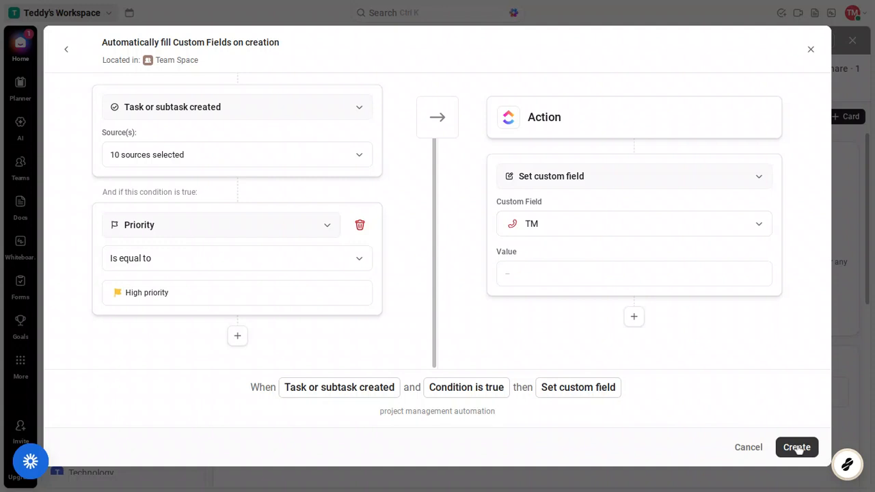
{"action": "left_click", "coordinate": [798, 448]}
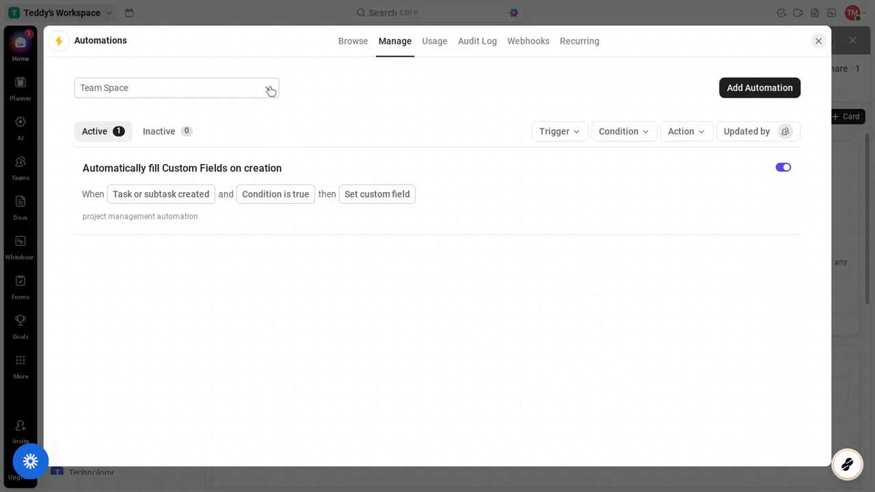
Step: Check the trigger, condition and action filter options available for Team Space's active automations
{"action": "left_click", "coordinate": [562, 132]}
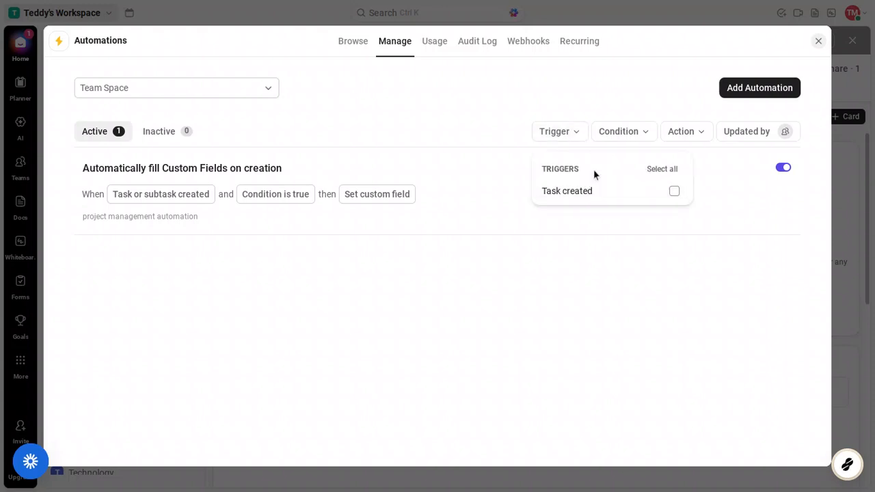
{"action": "left_click", "coordinate": [640, 133]}
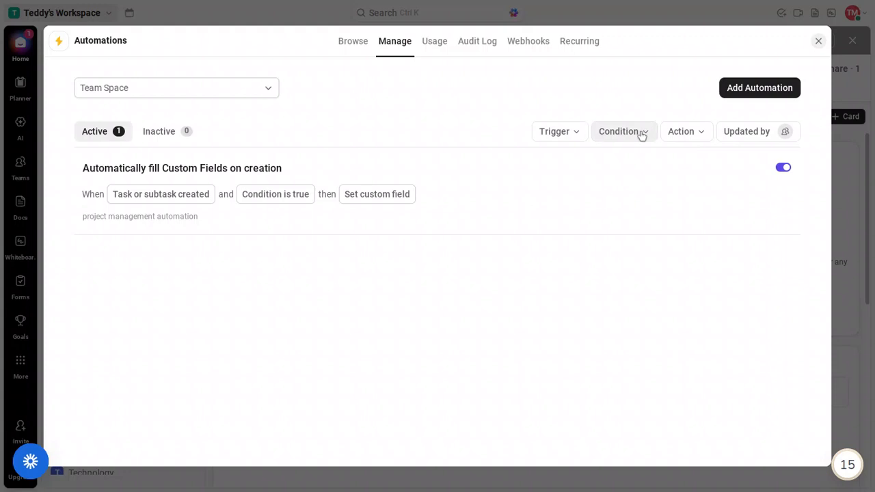
{"action": "left_click", "coordinate": [641, 134]}
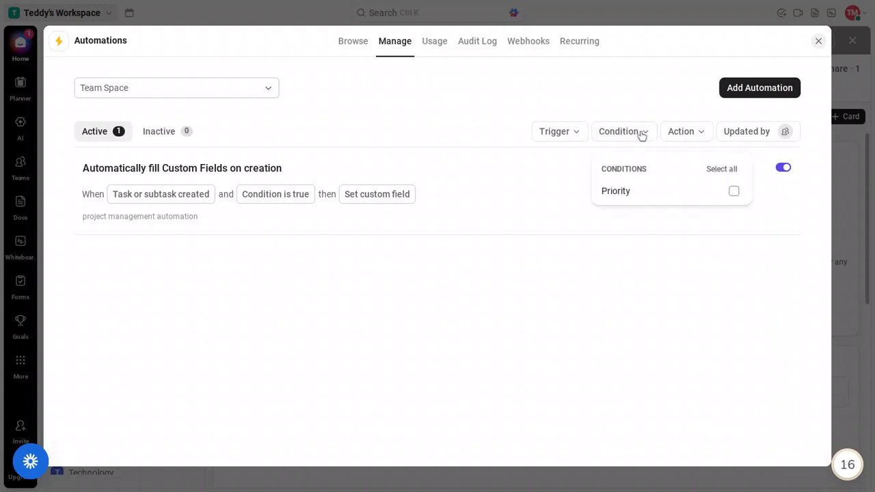
{"action": "left_click", "coordinate": [677, 132]}
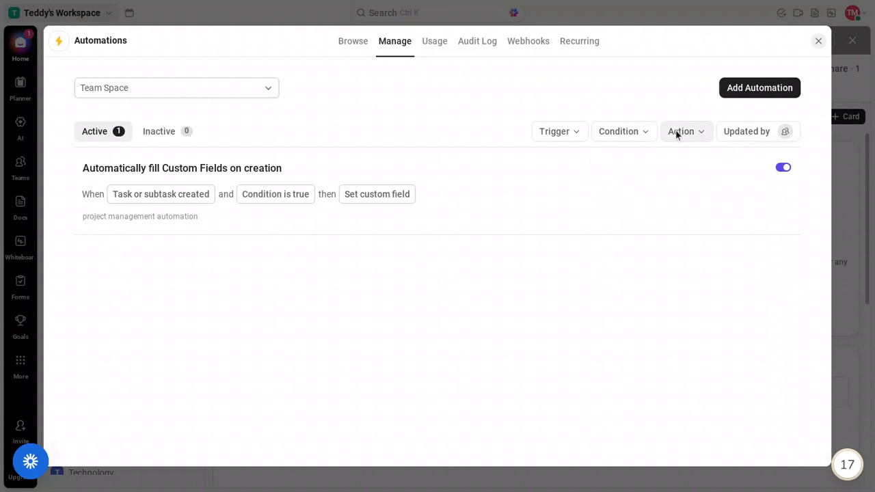
{"action": "left_click", "coordinate": [699, 134]}
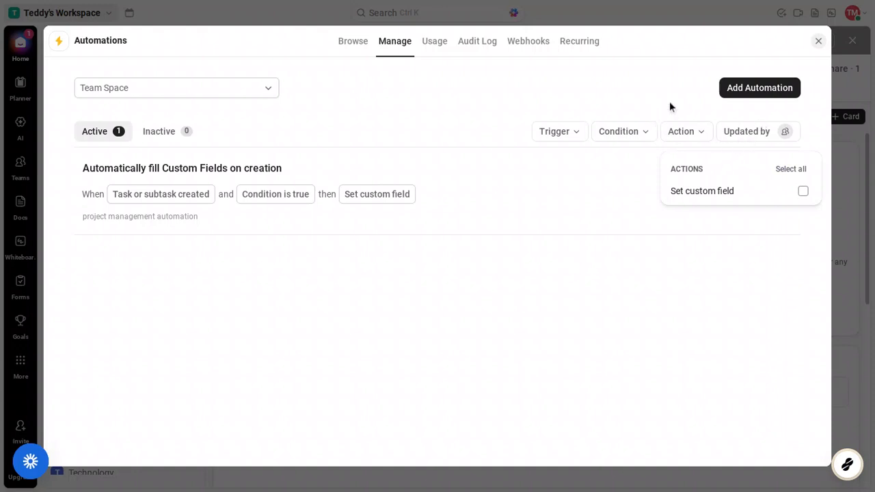
Step: Add a Team Space automation that changes the status to TO DO when a task or subtask is created
{"action": "left_click", "coordinate": [748, 101]}
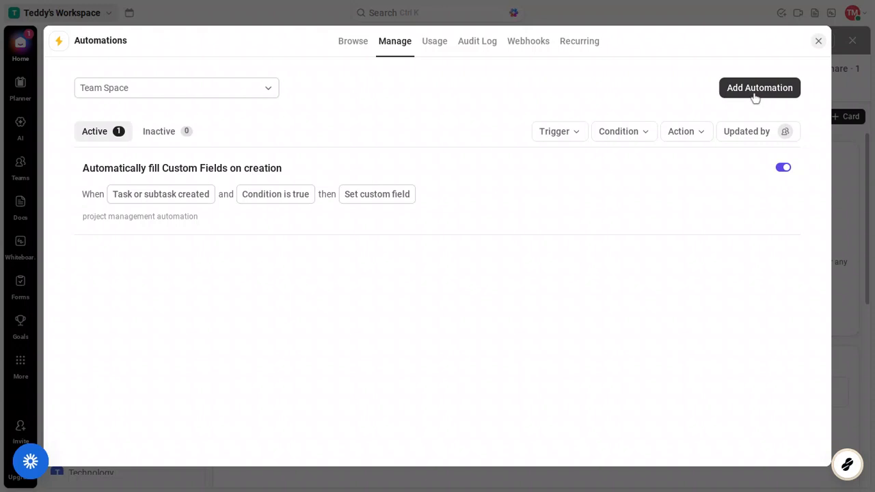
{"action": "left_click", "coordinate": [755, 97]}
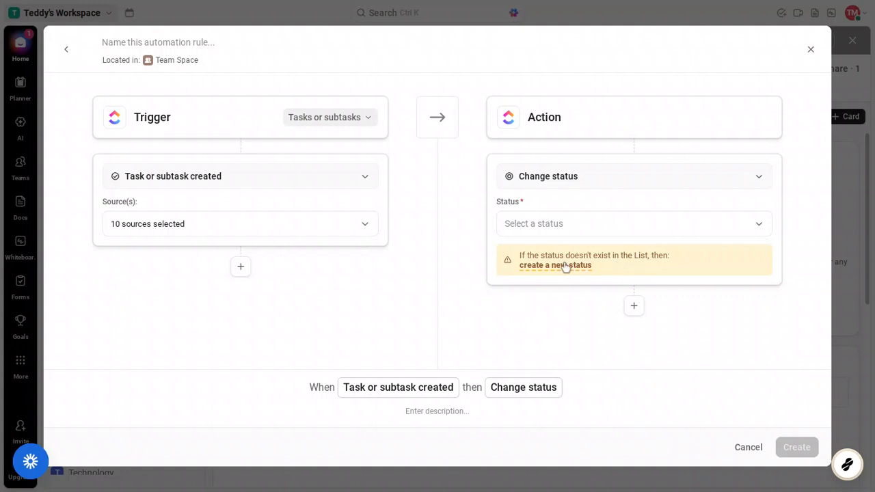
{"action": "left_click", "coordinate": [634, 224]}
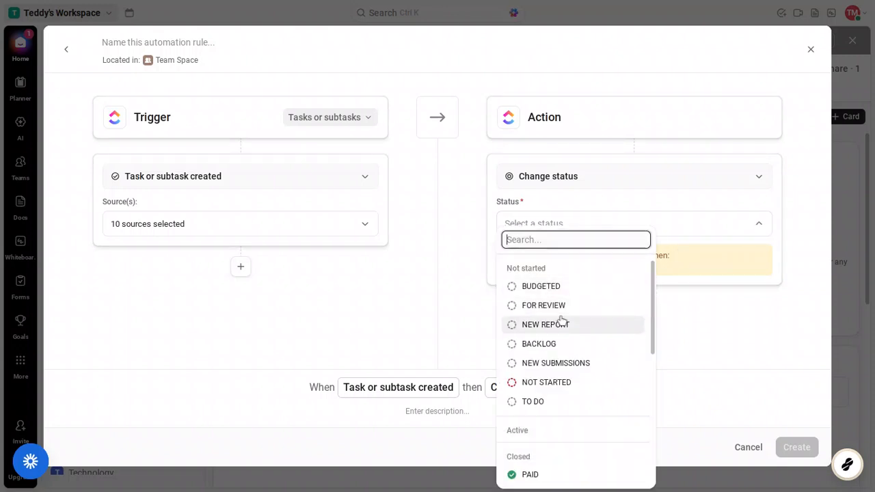
{"action": "left_click", "coordinate": [521, 399]}
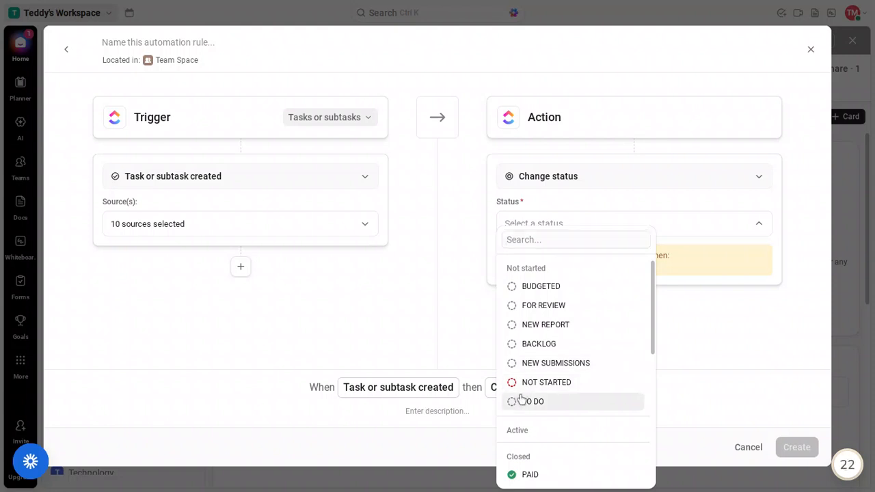
{"action": "left_click", "coordinate": [521, 400]}
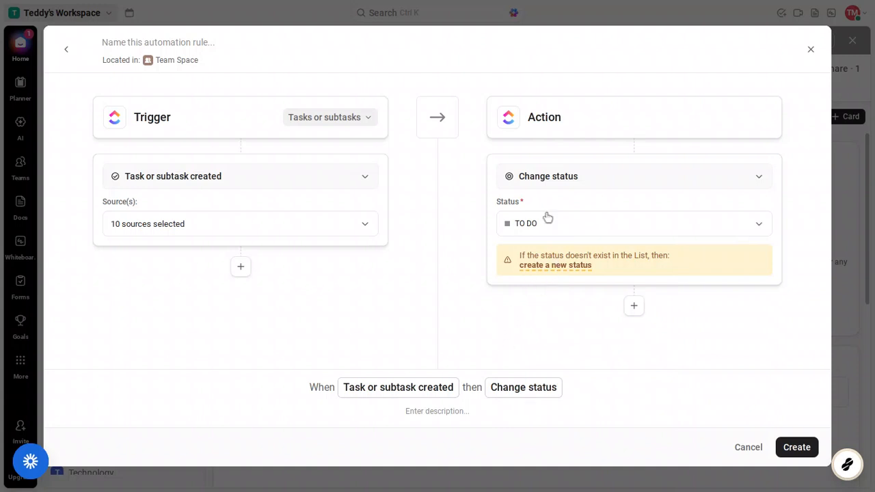
Step: Check the other available actions, keep Change status, and create the automation
{"action": "left_click", "coordinate": [567, 178]}
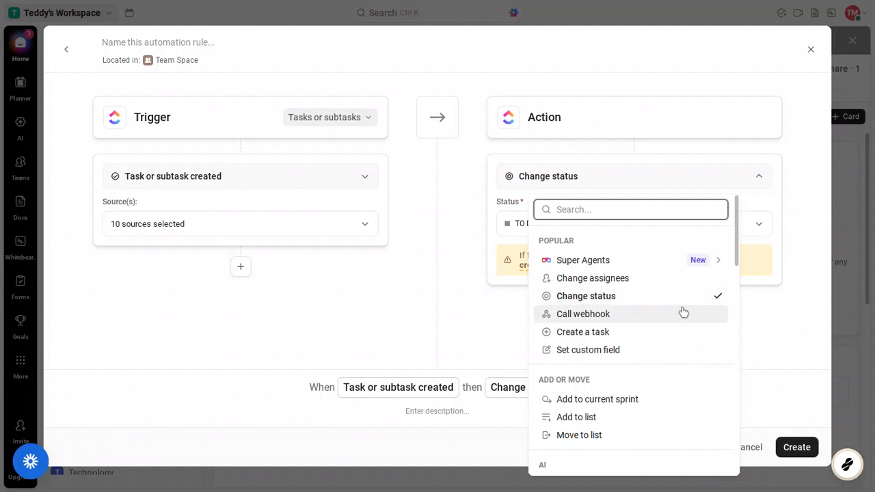
{"action": "left_click", "coordinate": [750, 303]}
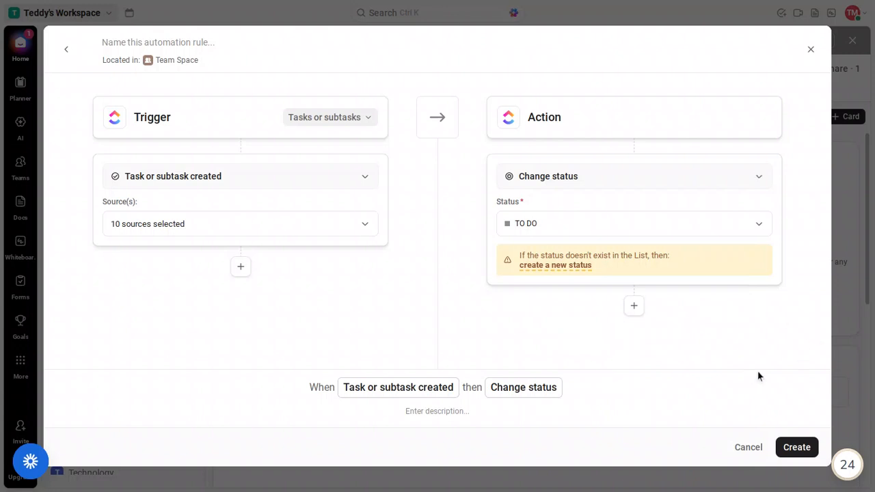
{"action": "left_click", "coordinate": [796, 449]}
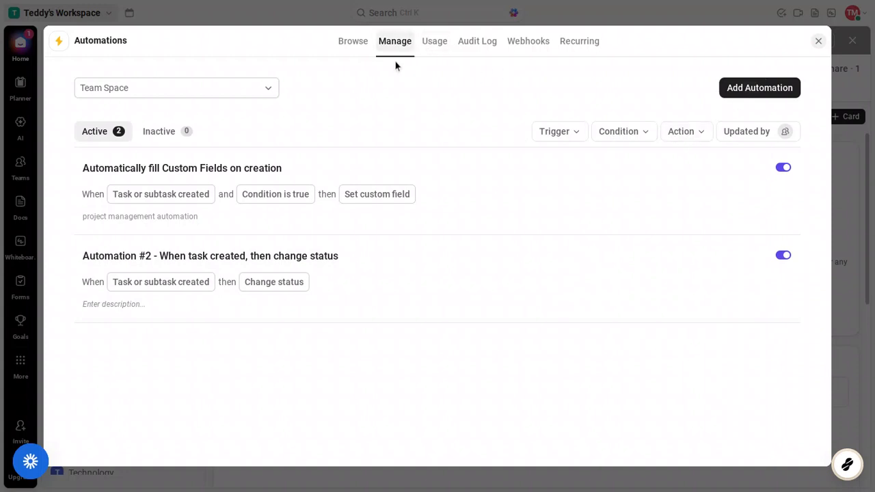
Step: Review the automation usage against the plan limits and open the automation audit log for Team Space
{"action": "left_click", "coordinate": [433, 45]}
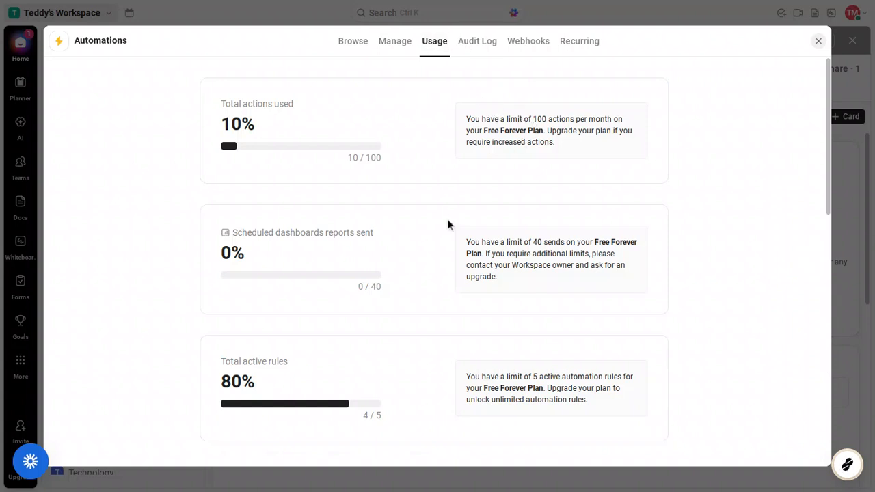
{"action": "scroll", "coordinate": [449, 224], "scroll_direction": "down", "scroll_amount": 3}
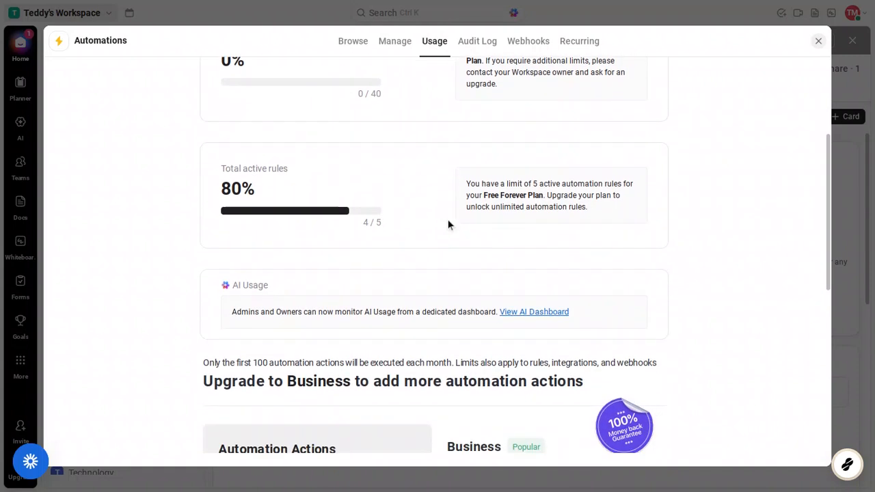
{"action": "scroll", "coordinate": [448, 224], "scroll_direction": "down", "scroll_amount": 1}
{"action": "scroll", "coordinate": [449, 224], "scroll_direction": "up", "scroll_amount": 5}
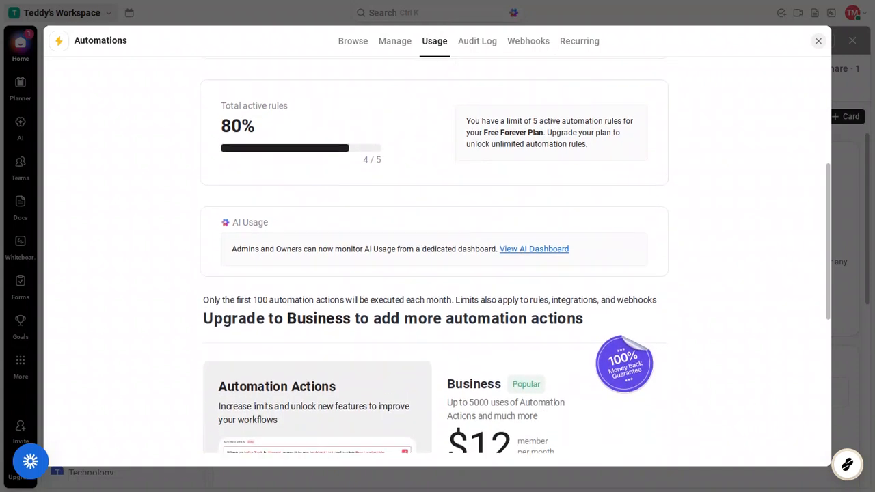
{"action": "left_click", "coordinate": [479, 42]}
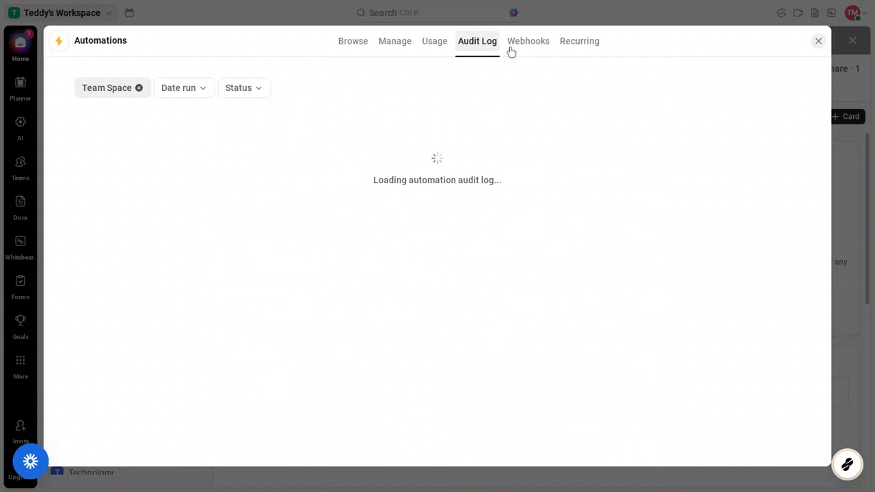